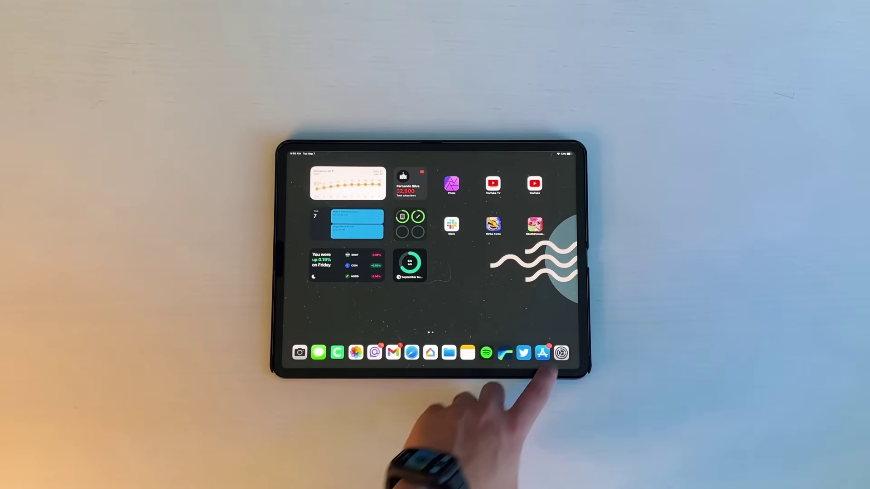
- Open Settings > General > About to view the iPadOS version and model, then go home
{"action": "left_click", "coordinate": [561, 352]}
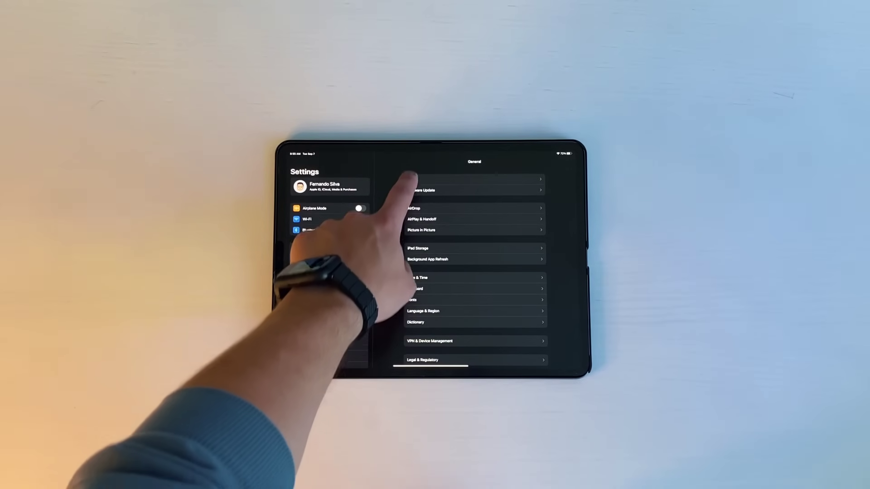
{"action": "left_click", "coordinate": [413, 179]}
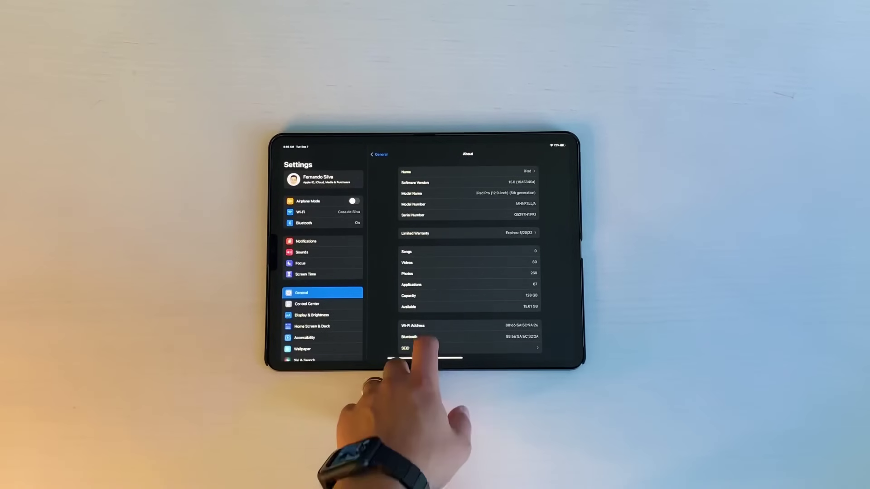
{"action": "left_click_drag", "start_coordinate": [425, 358], "coordinate": [425, 272]}
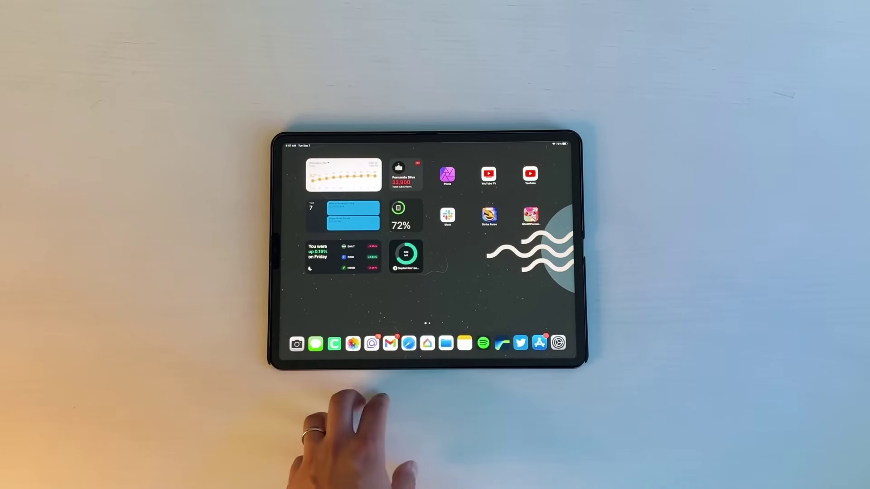
- Open the Podcasts screen recording in Photos to show the What's New in Apple Podcasts sheet
{"action": "left_click", "coordinate": [353, 343]}
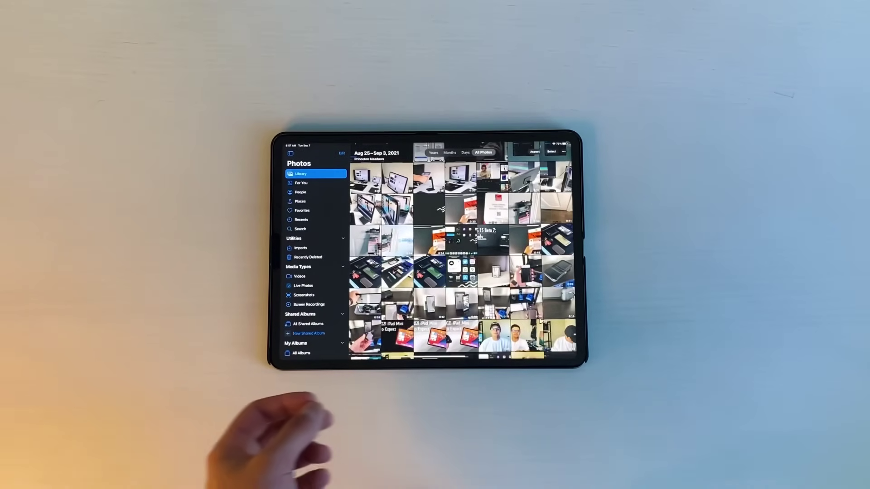
{"action": "scroll", "coordinate": [462, 252], "scroll_direction": "down", "scroll_amount": 2}
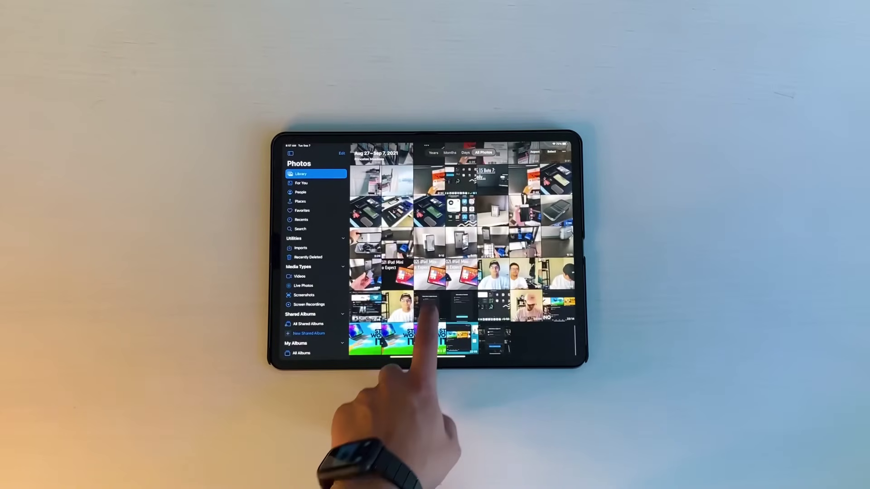
{"action": "left_click", "coordinate": [428, 302]}
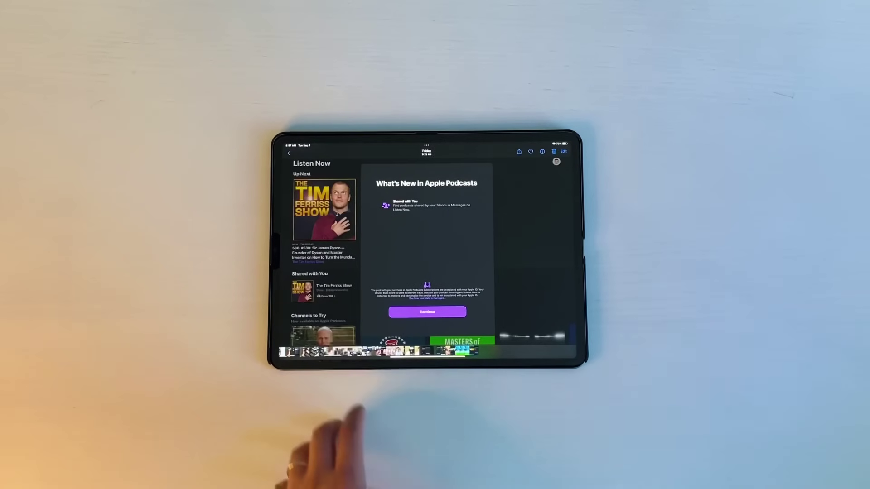
{"action": "scroll", "coordinate": [408, 272], "scroll_direction": "up", "scroll_amount": 5}
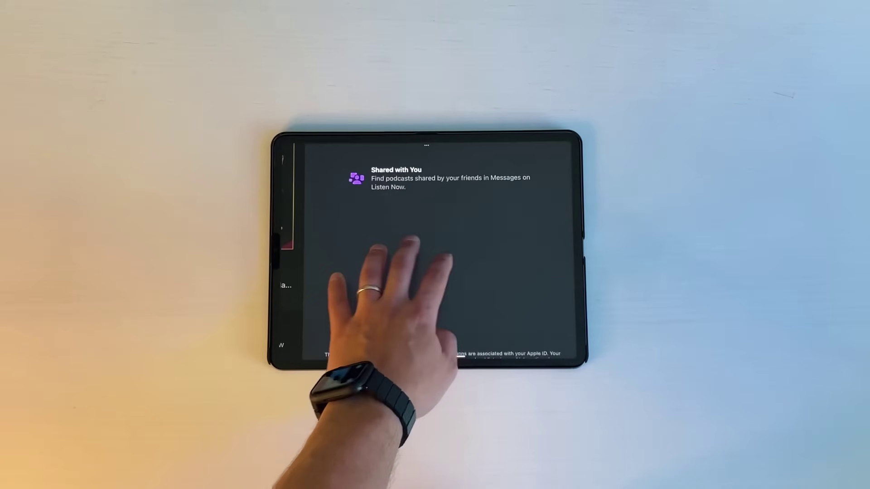
{"action": "scroll", "coordinate": [408, 272], "scroll_direction": "down", "scroll_amount": 5}
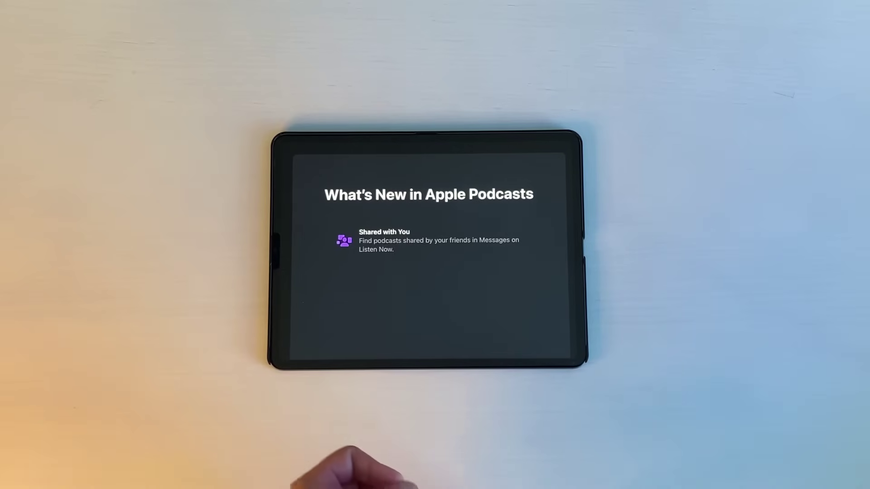
{"action": "scroll", "coordinate": [428, 259], "scroll_direction": "down", "scroll_amount": 5}
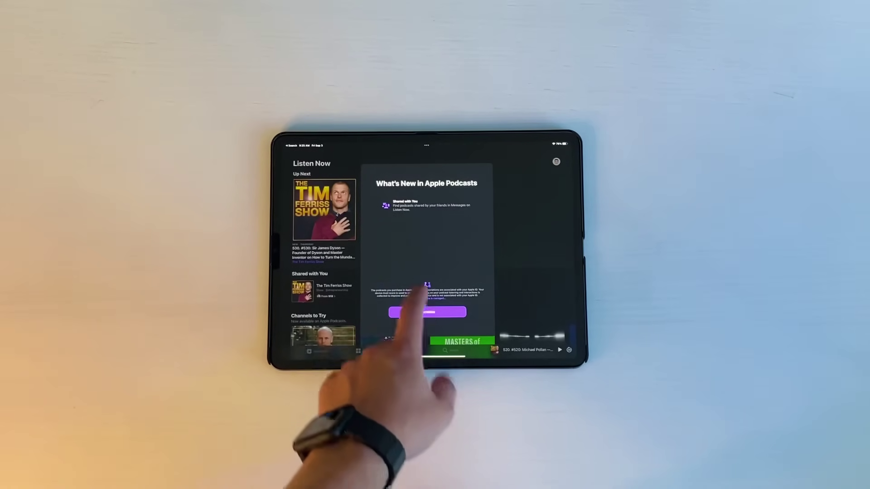
- Open the Translate What's New image from Photos, then switch to the live Translate app
{"action": "left_click_drag", "start_coordinate": [428, 356], "coordinate": [530, 356]}
{"action": "left_click", "coordinate": [462, 306]}
{"action": "left_click_drag", "start_coordinate": [306, 355], "coordinate": [421, 355]}
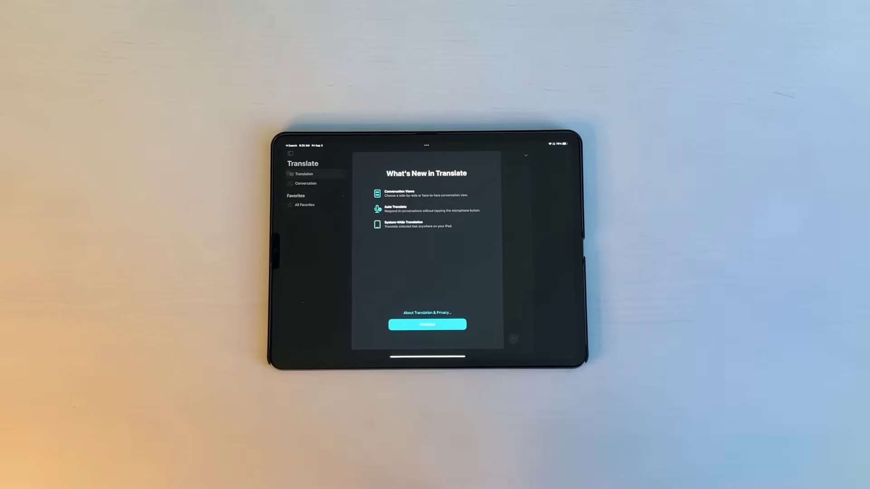
{"action": "scroll", "coordinate": [395, 306], "scroll_direction": "up", "scroll_amount": 3}
{"action": "left_click_drag", "start_coordinate": [408, 306], "coordinate": [407, 348]}
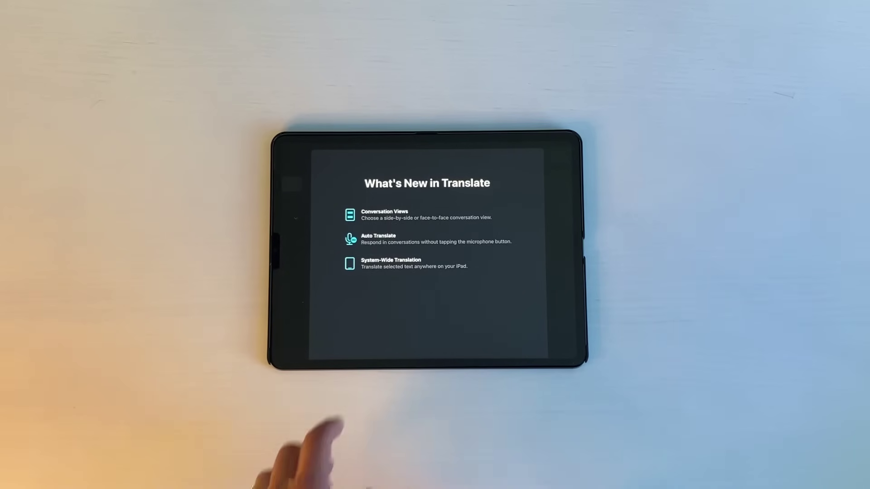
- Shift the Translate window aside and back, pull up a Quick Note, then close Translate
{"action": "left_click", "coordinate": [349, 266]}
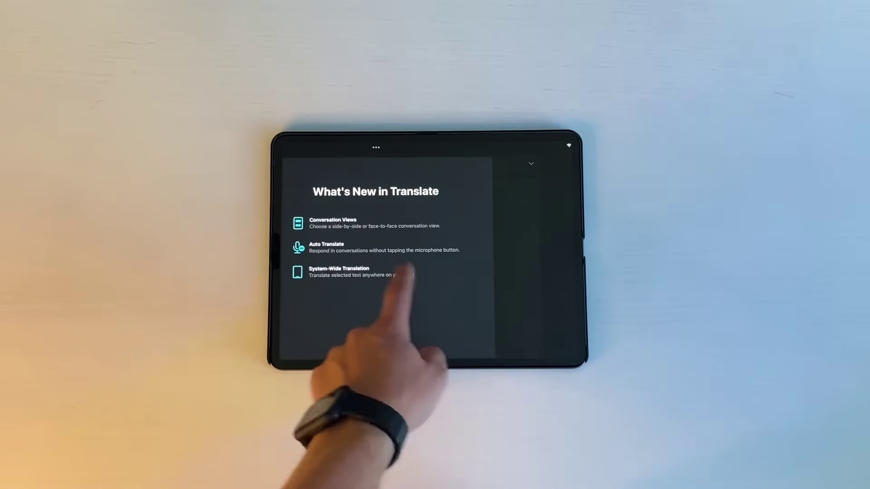
{"action": "left_click", "coordinate": [398, 282]}
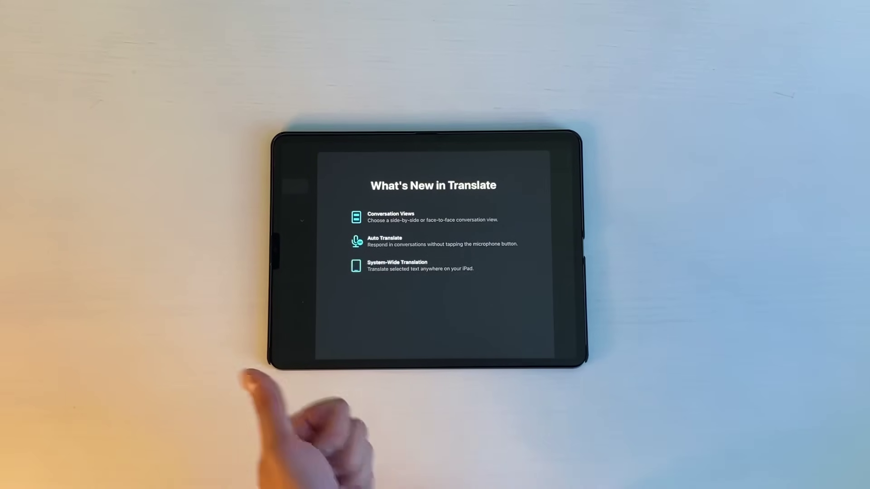
{"action": "mouse_move", "coordinate": [564, 355]}
{"action": "left_mouse_down"}
{"action": "mouse_move", "coordinate": [506, 300]}
{"action": "mouse_move", "coordinate": [567, 333]}
{"action": "left_mouse_up"}
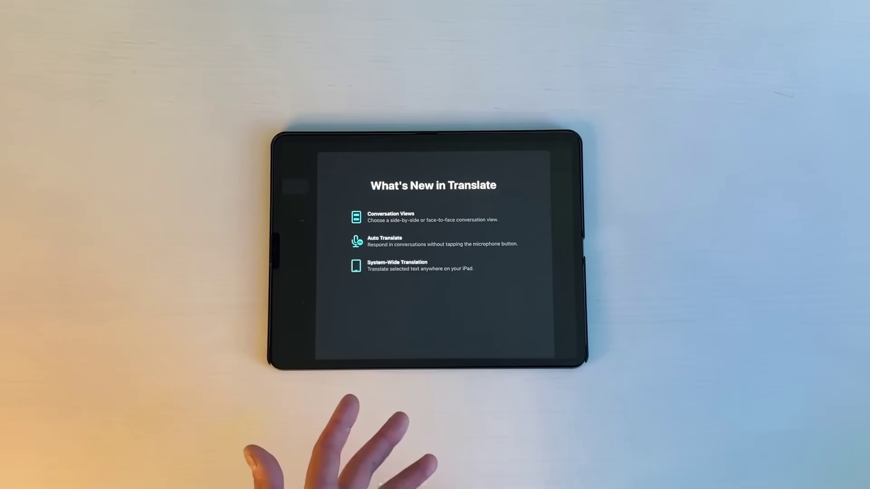
{"action": "left_click_drag", "start_coordinate": [417, 197], "coordinate": [398, 235]}
- Open YouTube in split view beside Translate, leave it, then reopen Translate and switch to Photos
{"action": "left_click", "coordinate": [530, 175]}
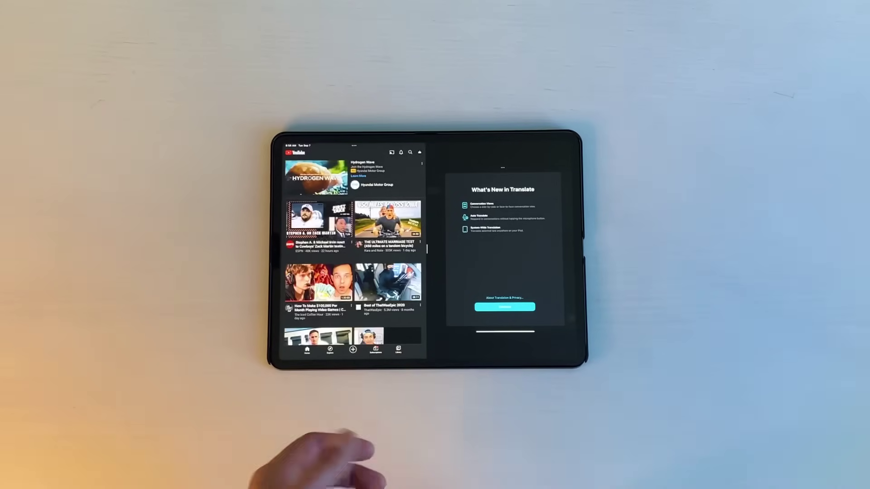
{"action": "left_click_drag", "start_coordinate": [354, 357], "coordinate": [350, 286]}
{"action": "left_click", "coordinate": [311, 359]}
{"action": "left_click_drag", "start_coordinate": [408, 358], "coordinate": [476, 357]}
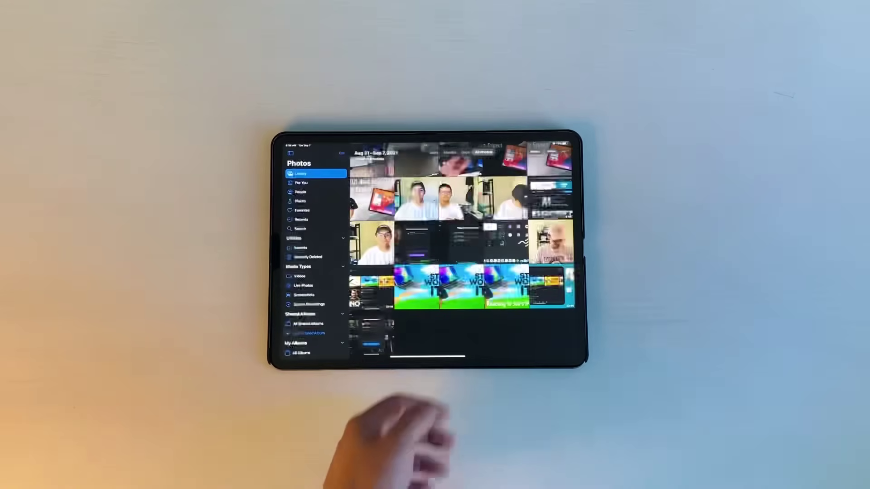
- Scroll through Apple TV's What's New sheet and privacy text, then close Apple TV
{"action": "left_click", "coordinate": [360, 340]}
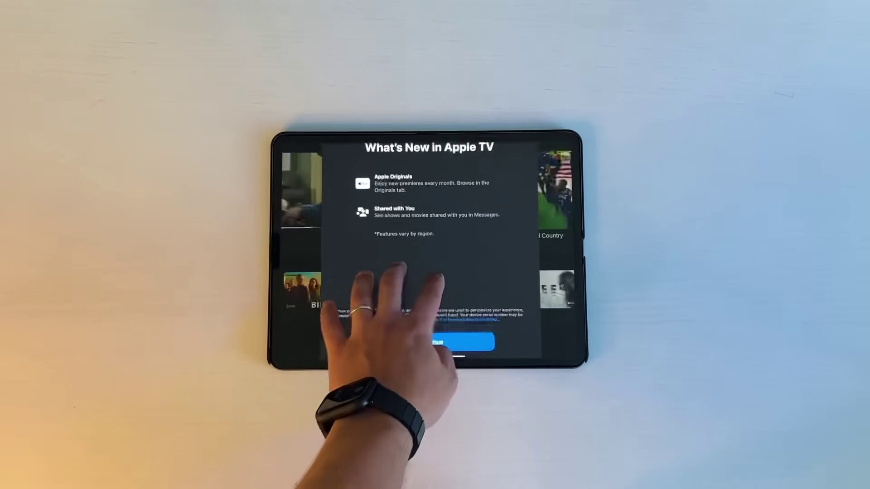
{"action": "left_click_drag", "start_coordinate": [404, 257], "coordinate": [390, 305]}
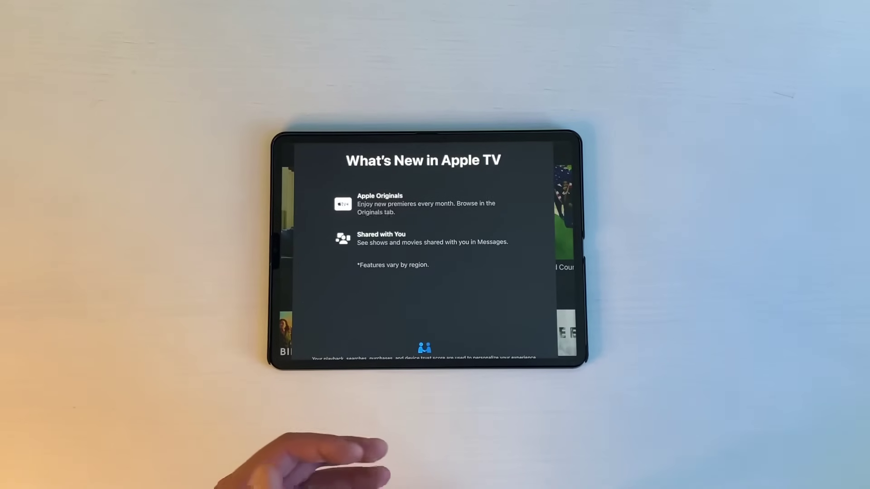
{"action": "left_click_drag", "start_coordinate": [349, 349], "coordinate": [356, 292]}
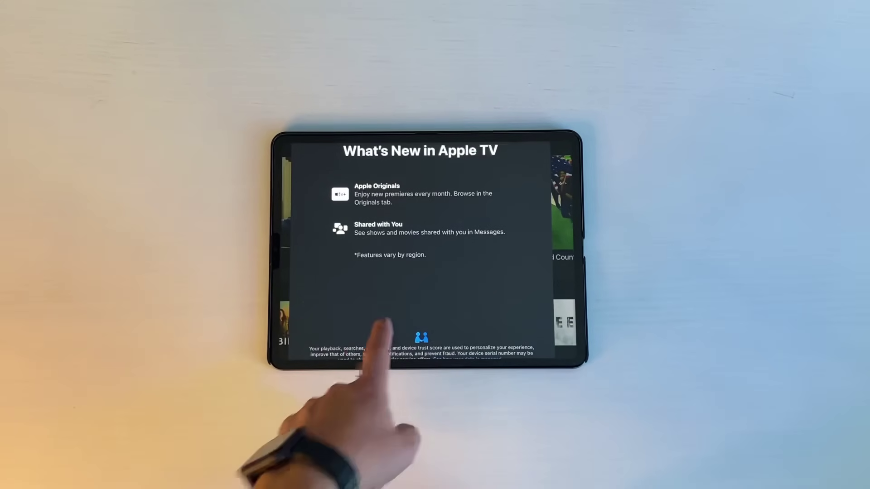
{"action": "left_click_drag", "start_coordinate": [389, 331], "coordinate": [376, 334]}
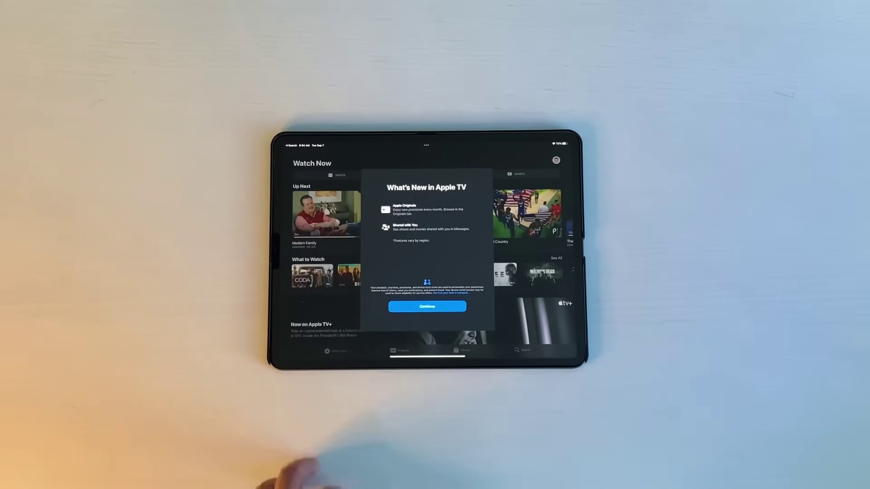
{"action": "double_click", "coordinate": [381, 265]}
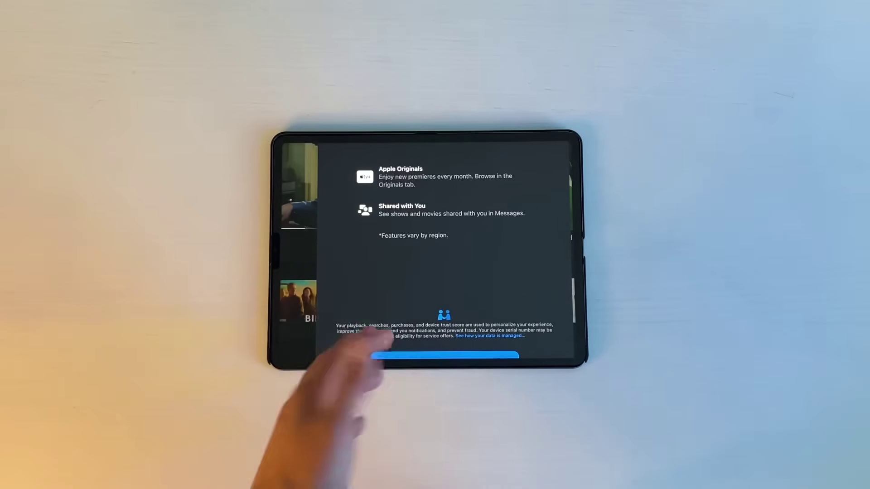
{"action": "double_click", "coordinate": [409, 320]}
{"action": "left_click_drag", "start_coordinate": [405, 361], "coordinate": [407, 273]}
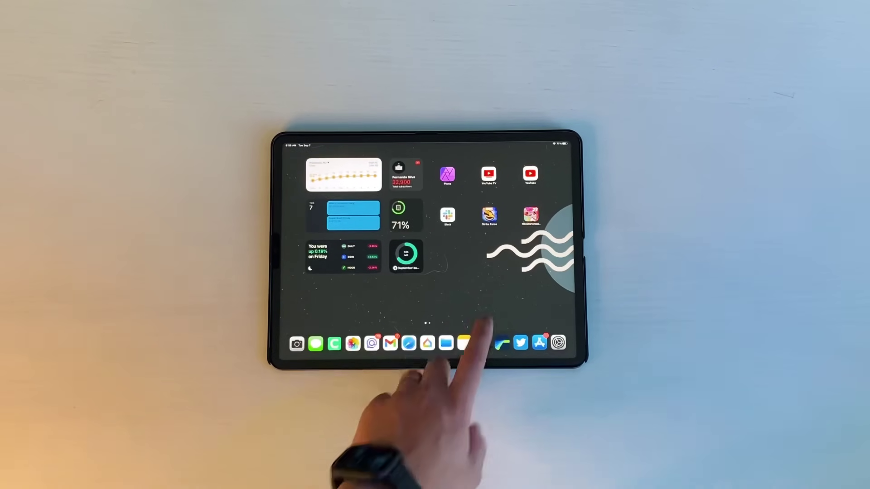
- Launch Twitter from the second app page, then put it in a floating Slide Over window
{"action": "mouse_move", "coordinate": [486, 261]}
{"action": "left_mouse_down"}
{"action": "mouse_move", "coordinate": [293, 306]}
{"action": "mouse_move", "coordinate": [466, 291]}
{"action": "mouse_move", "coordinate": [418, 340]}
{"action": "left_mouse_up"}
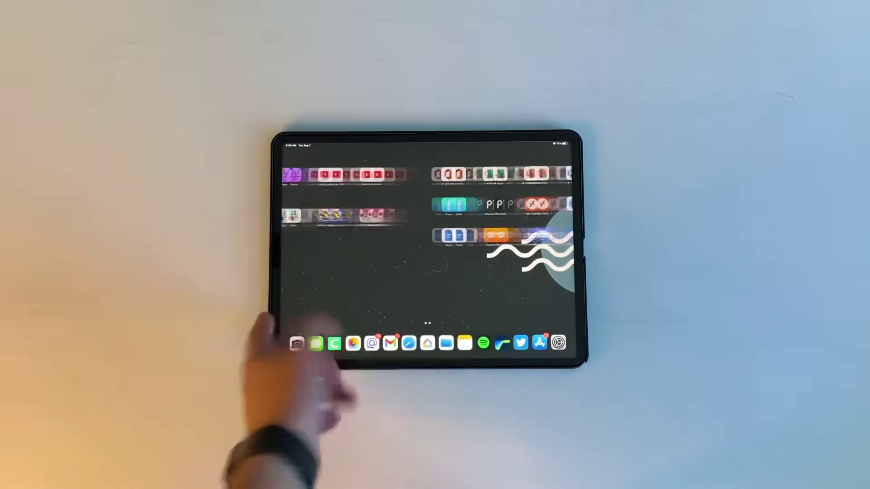
{"action": "left_click", "coordinate": [521, 343]}
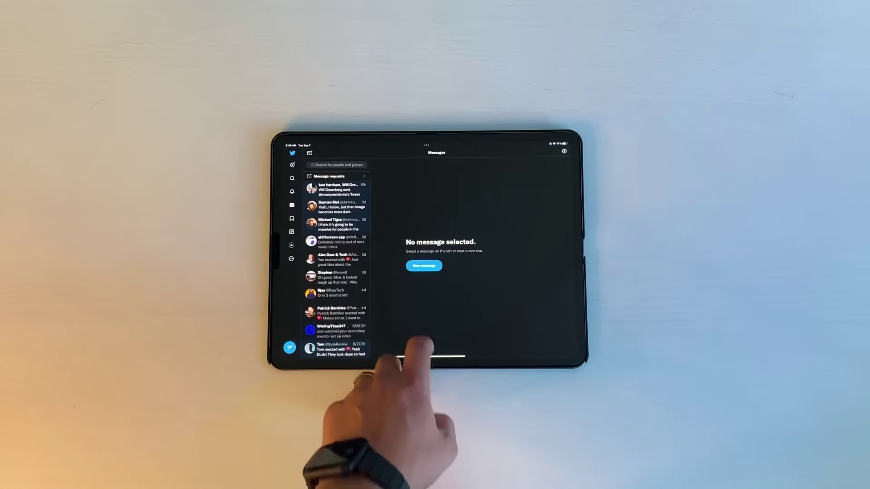
{"action": "left_click_drag", "start_coordinate": [420, 356], "coordinate": [419, 313]}
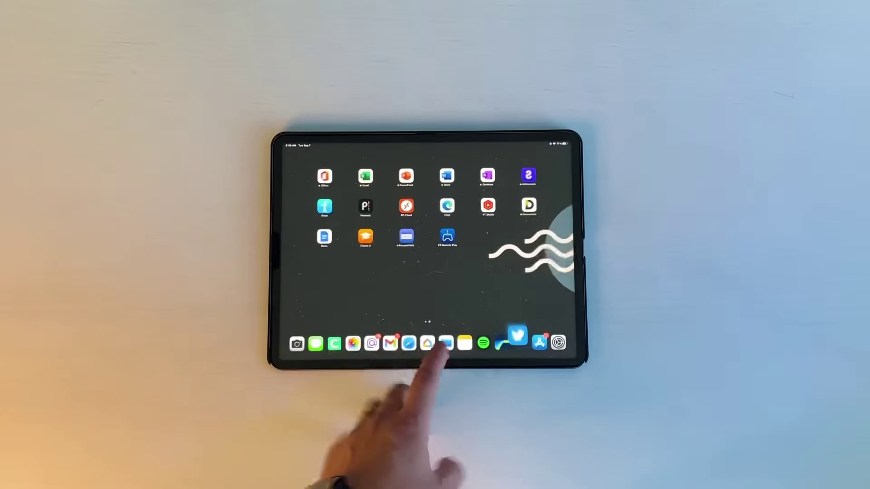
{"action": "left_click", "coordinate": [521, 343]}
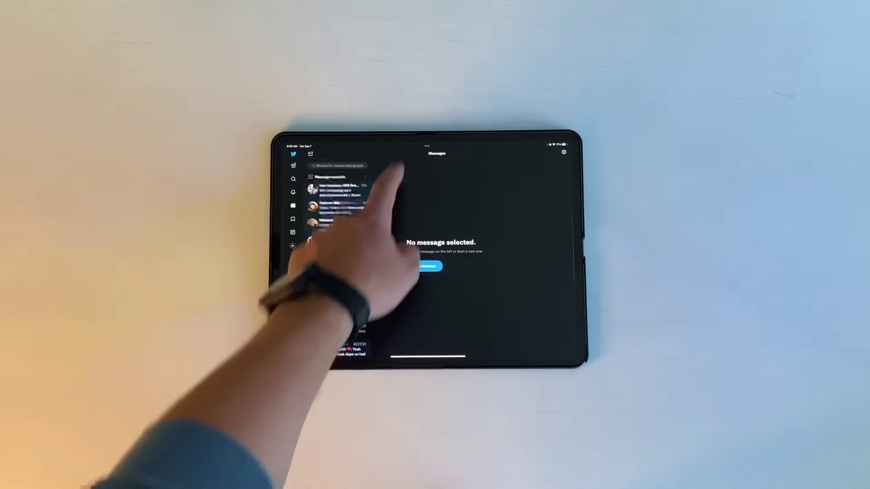
{"action": "left_click", "coordinate": [427, 147]}
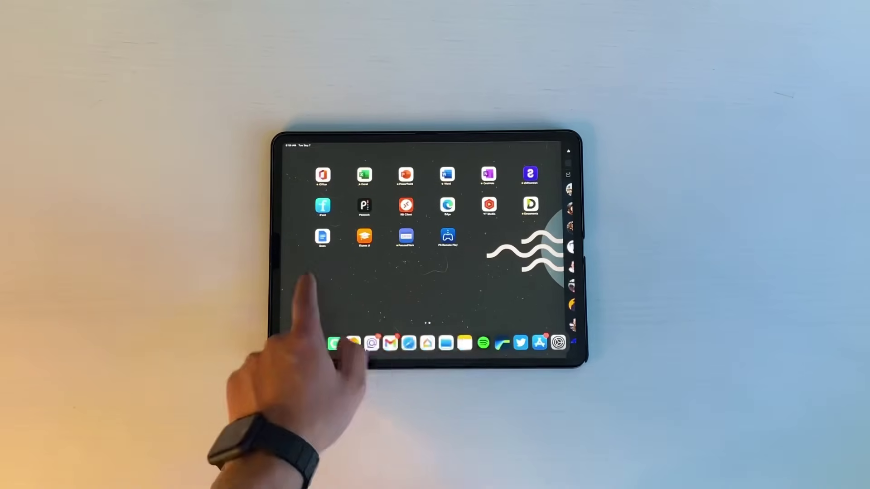
- Split YouTube beside Twitter, replace YouTube with Files, and narrow the Files pane
{"action": "left_click_drag", "start_coordinate": [311, 291], "coordinate": [417, 359]}
{"action": "left_click", "coordinate": [528, 175]}
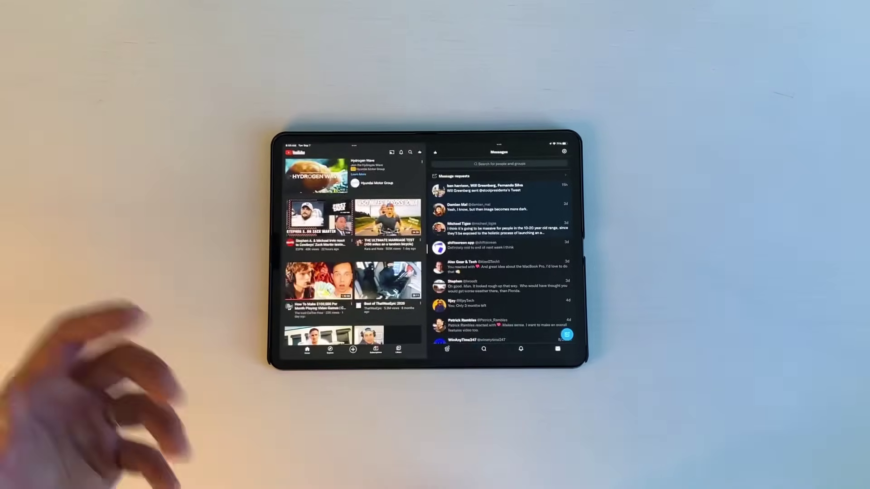
{"action": "left_click_drag", "start_coordinate": [431, 340], "coordinate": [431, 303]}
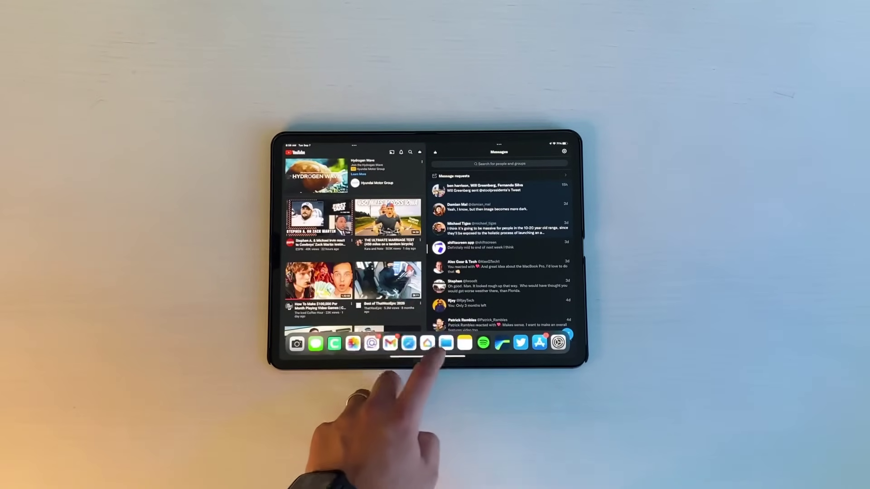
{"action": "mouse_move", "coordinate": [445, 343]}
{"action": "left_mouse_down"}
{"action": "mouse_move", "coordinate": [436, 299]}
{"action": "mouse_move", "coordinate": [381, 272]}
{"action": "left_mouse_up"}
{"action": "left_click_drag", "start_coordinate": [571, 364], "coordinate": [524, 320]}
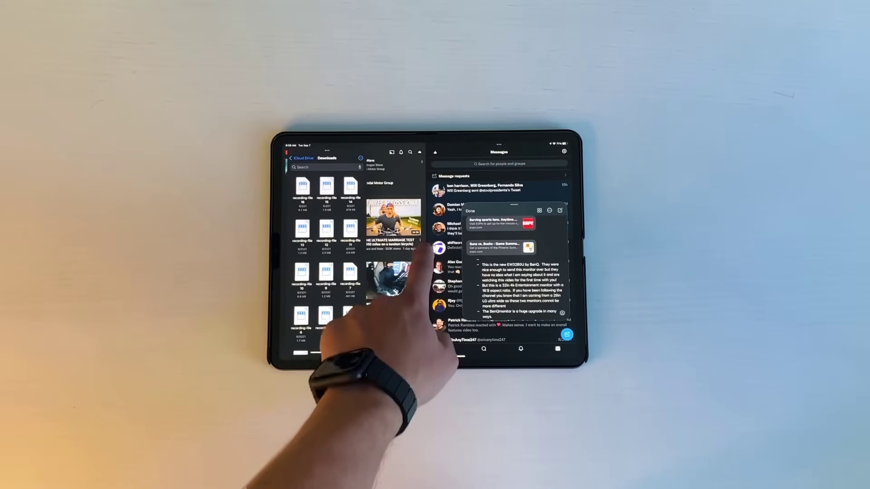
{"action": "left_click_drag", "start_coordinate": [427, 234], "coordinate": [370, 293]}
{"action": "scroll", "coordinate": [417, 235], "scroll_direction": "up", "scroll_amount": 5}
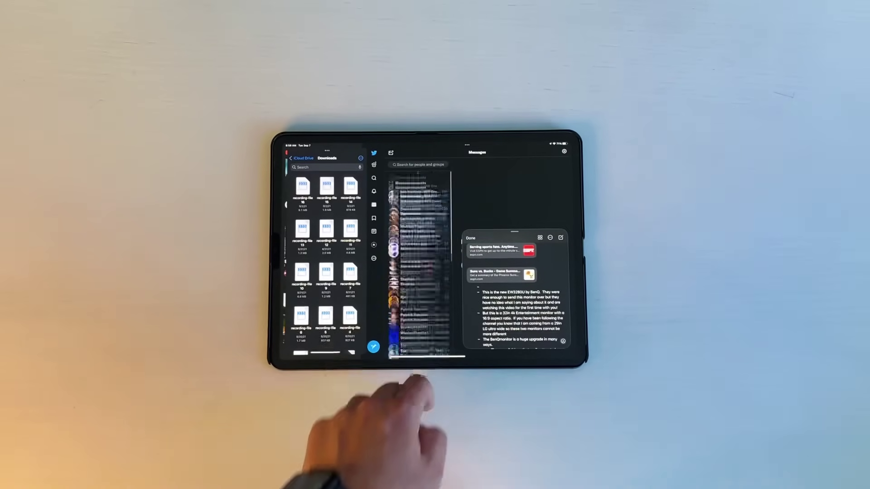
- Go home from the App Switcher, swipe away the floating Quick Note, and move past the widgets page
{"action": "left_click_drag", "start_coordinate": [411, 357], "coordinate": [415, 293]}
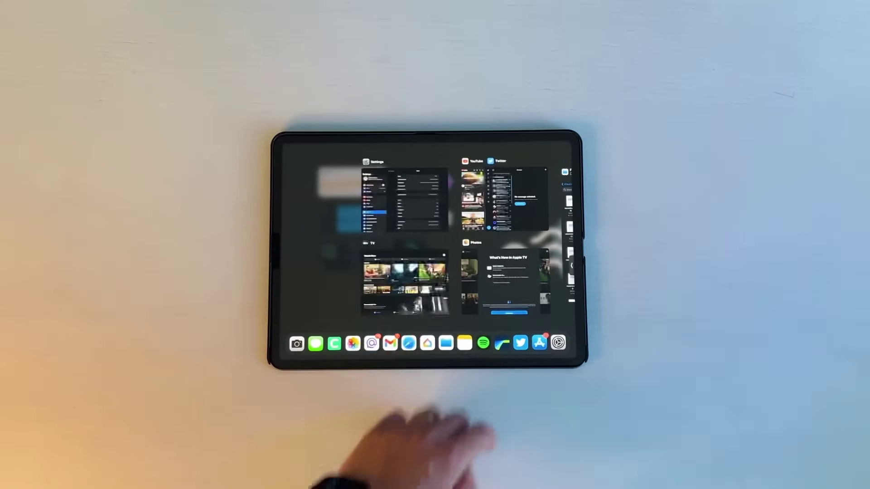
{"action": "scroll", "coordinate": [517, 262], "scroll_direction": "left", "scroll_amount": 2}
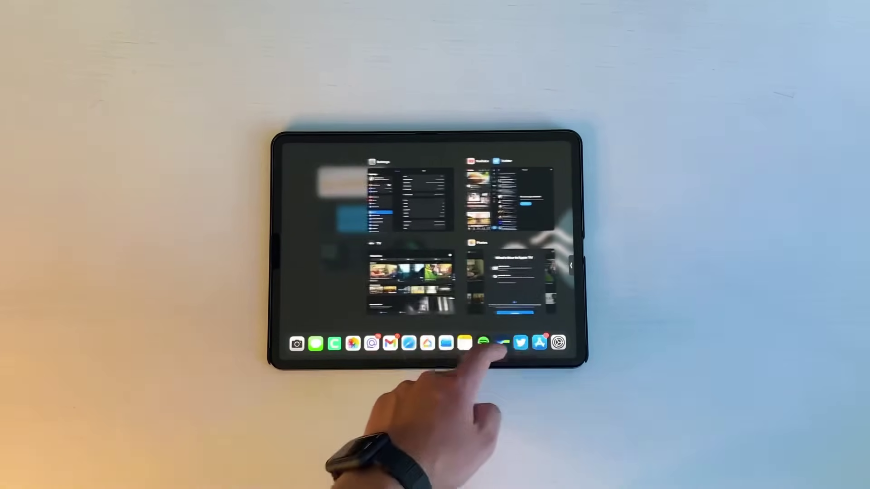
{"action": "scroll", "coordinate": [500, 212], "scroll_direction": "left", "scroll_amount": 3}
{"action": "left_click", "coordinate": [368, 302]}
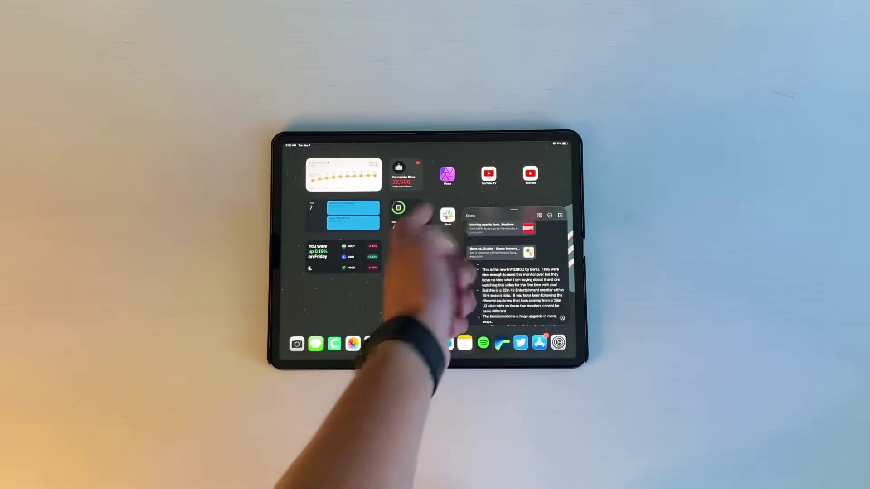
{"action": "left_click_drag", "start_coordinate": [469, 217], "coordinate": [575, 225]}
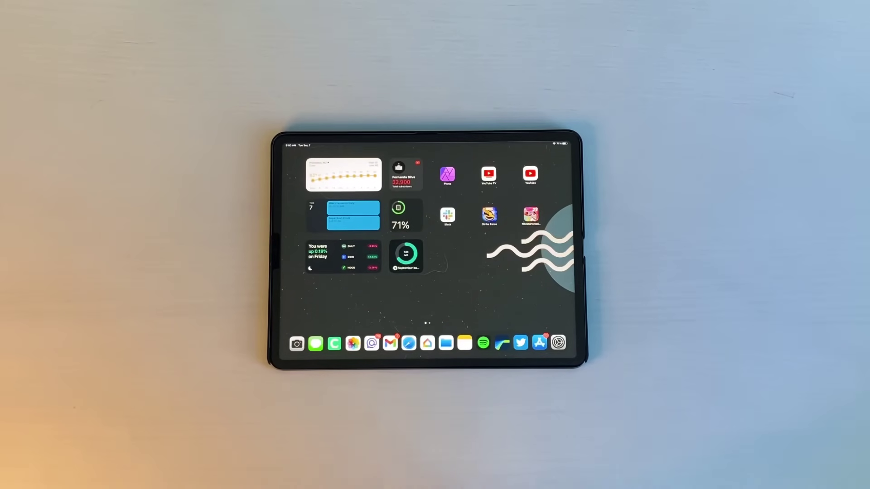
{"action": "mouse_move", "coordinate": [476, 302]}
{"action": "left_mouse_down"}
{"action": "mouse_move", "coordinate": [313, 327]}
{"action": "mouse_move", "coordinate": [467, 292]}
{"action": "left_mouse_up"}
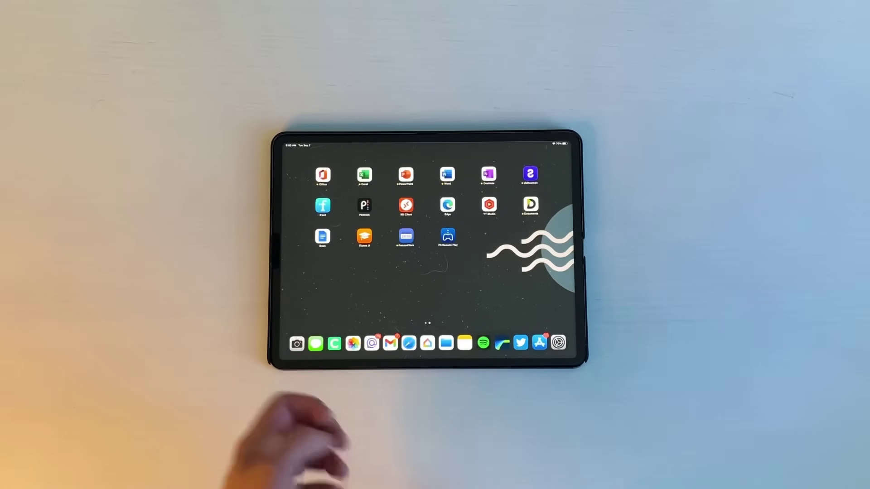
- Open the Battery page in Settings to see the last 10 days' usage charts
{"action": "left_click_drag", "start_coordinate": [558, 342], "coordinate": [512, 300]}
{"action": "scroll", "coordinate": [327, 259], "scroll_direction": "down", "scroll_amount": 5}
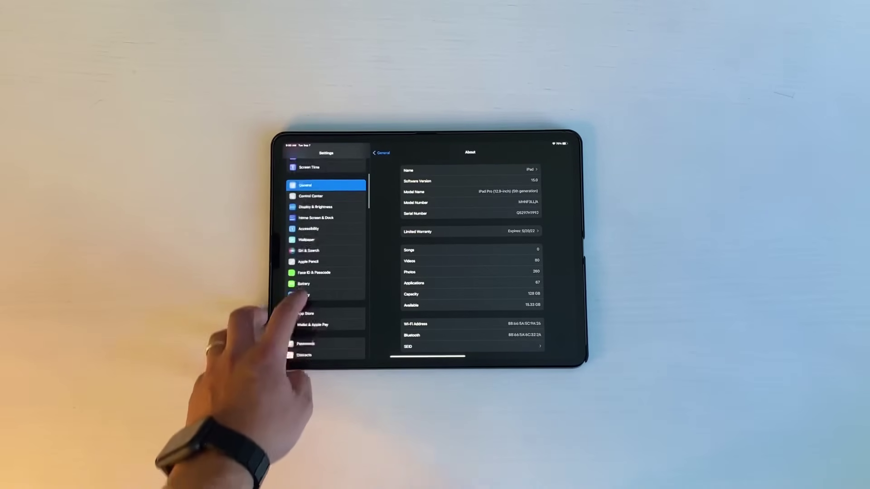
{"action": "left_click", "coordinate": [304, 284]}
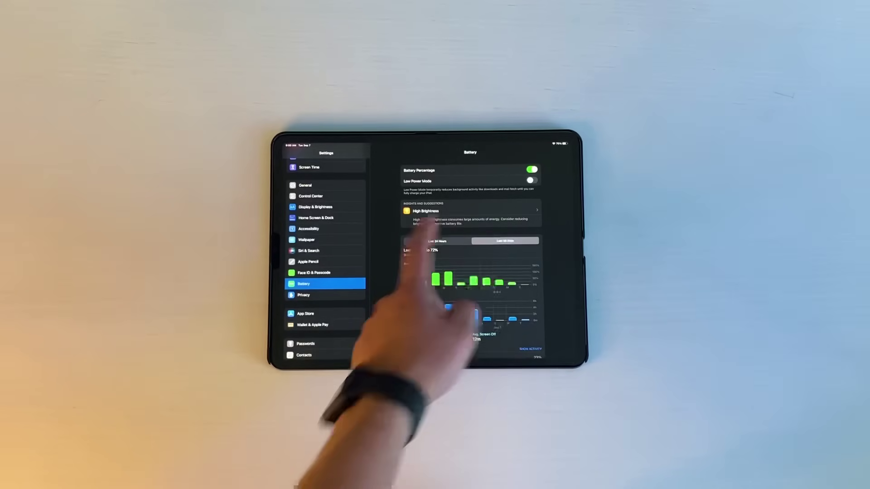
{"action": "scroll", "coordinate": [470, 273], "scroll_direction": "down", "scroll_amount": 3}
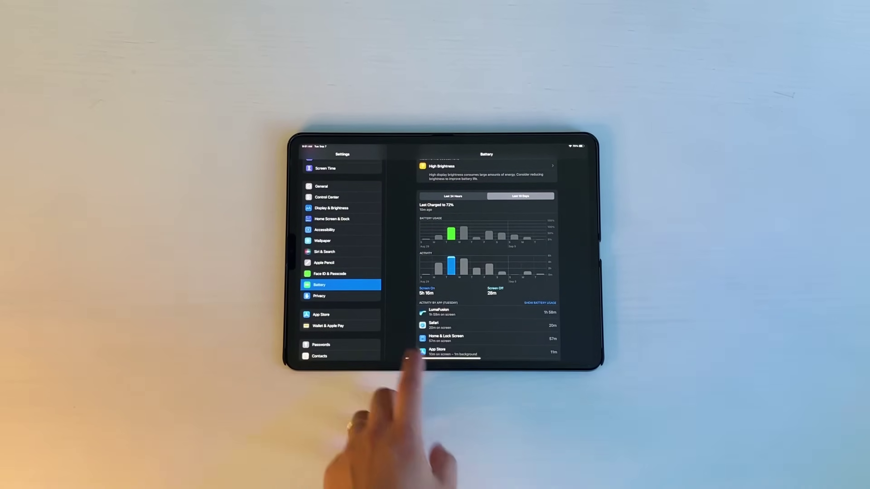
- Toggle the app list between battery usage percentages and on-screen activity times
{"action": "left_click", "coordinate": [430, 314]}
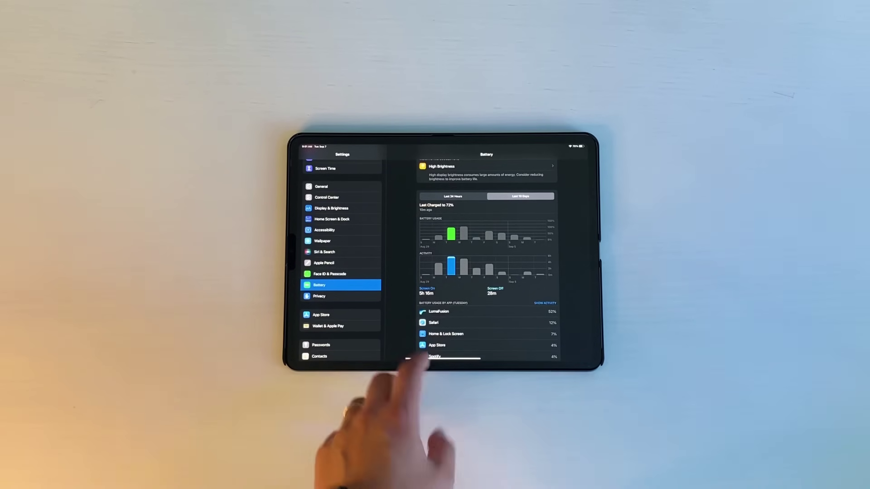
{"action": "scroll", "coordinate": [431, 320], "scroll_direction": "down", "scroll_amount": 2}
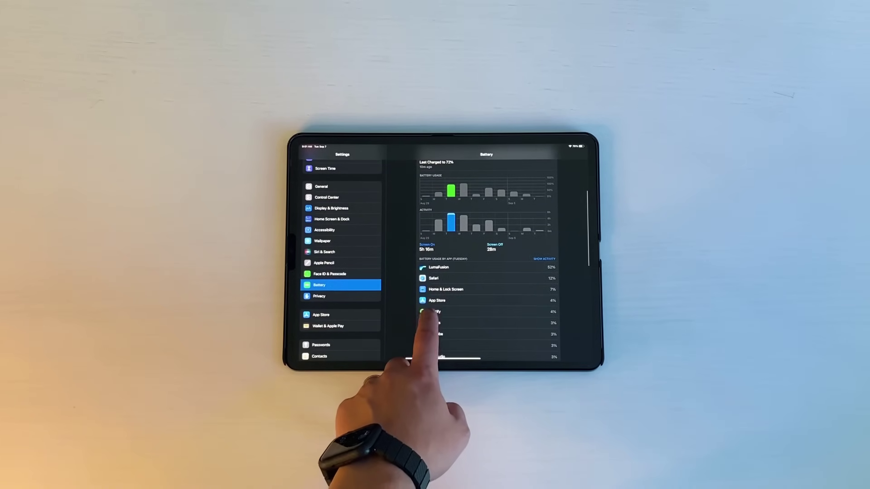
{"action": "left_click", "coordinate": [431, 312]}
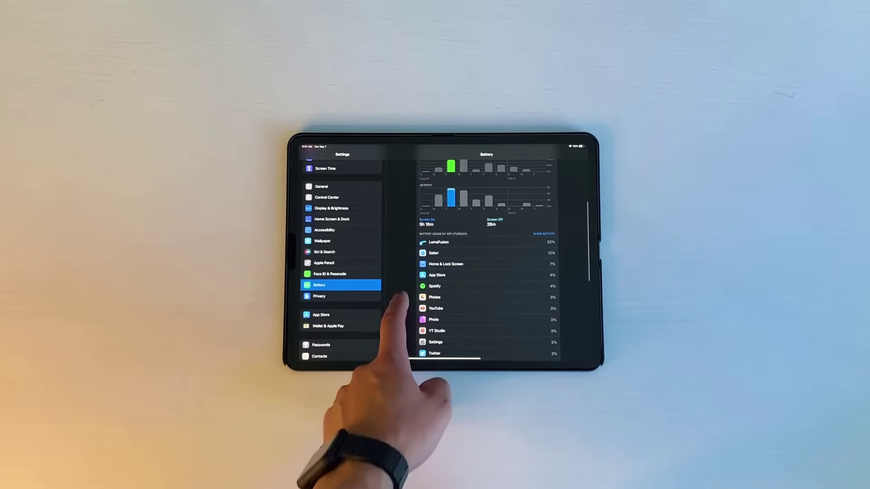
{"action": "left_click", "coordinate": [438, 306]}
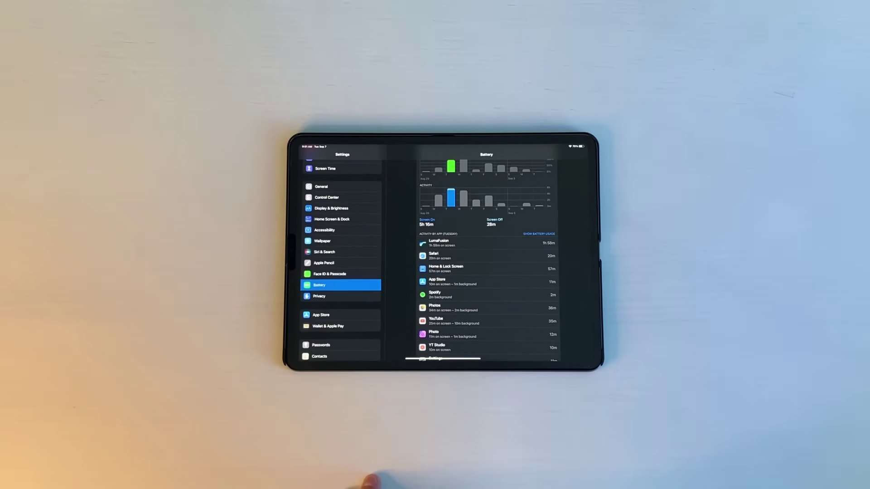
{"action": "scroll", "coordinate": [438, 343], "scroll_direction": "down", "scroll_amount": 2}
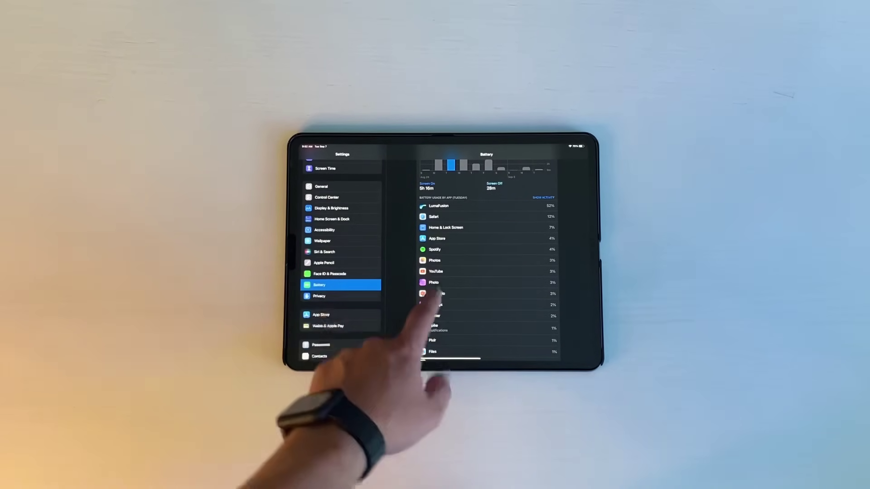
- Select Wednesday's, then Friday's bar: LumaFusion 38%, Safari 32%, YouTube 16%
{"action": "left_click_drag", "start_coordinate": [424, 311], "coordinate": [437, 349]}
{"action": "left_click_drag", "start_coordinate": [416, 299], "coordinate": [420, 335]}
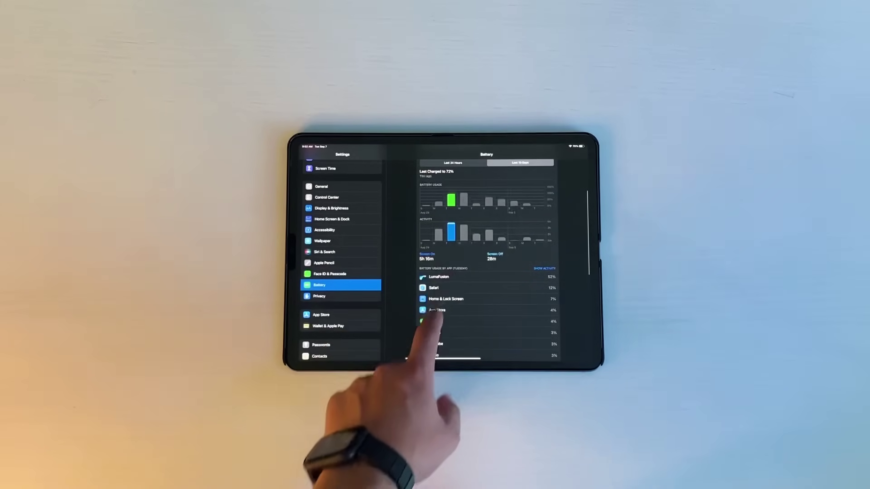
{"action": "left_click", "coordinate": [463, 233]}
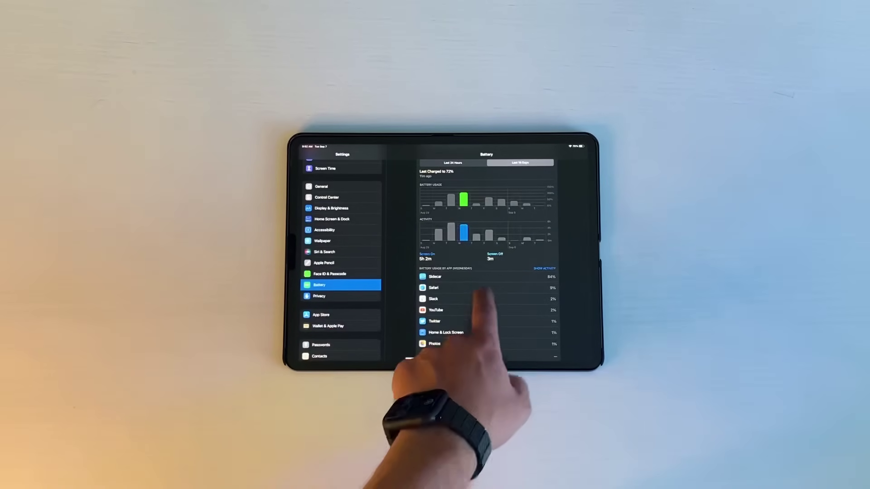
{"action": "left_click_drag", "start_coordinate": [477, 299], "coordinate": [477, 311]}
{"action": "left_click", "coordinate": [501, 248]}
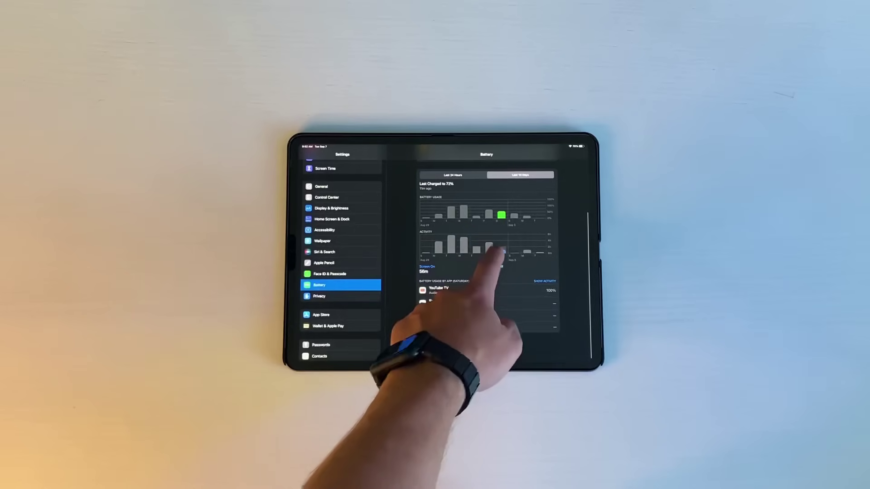
{"action": "left_click", "coordinate": [489, 246]}
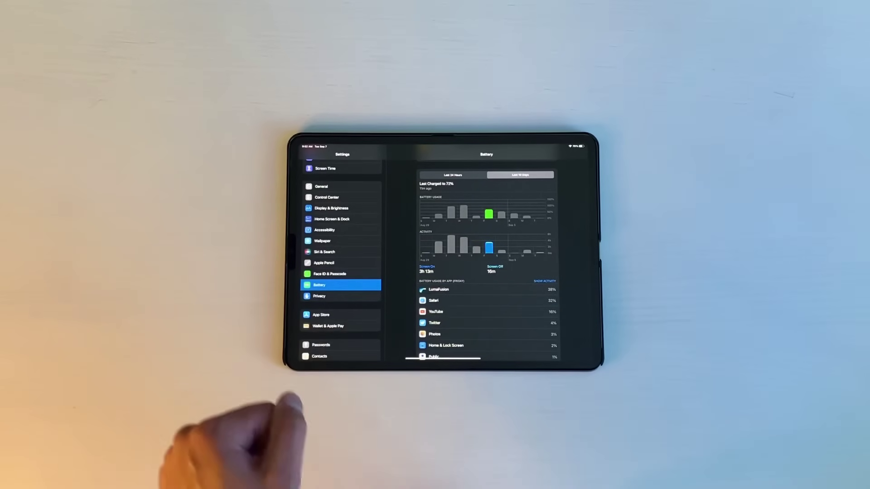